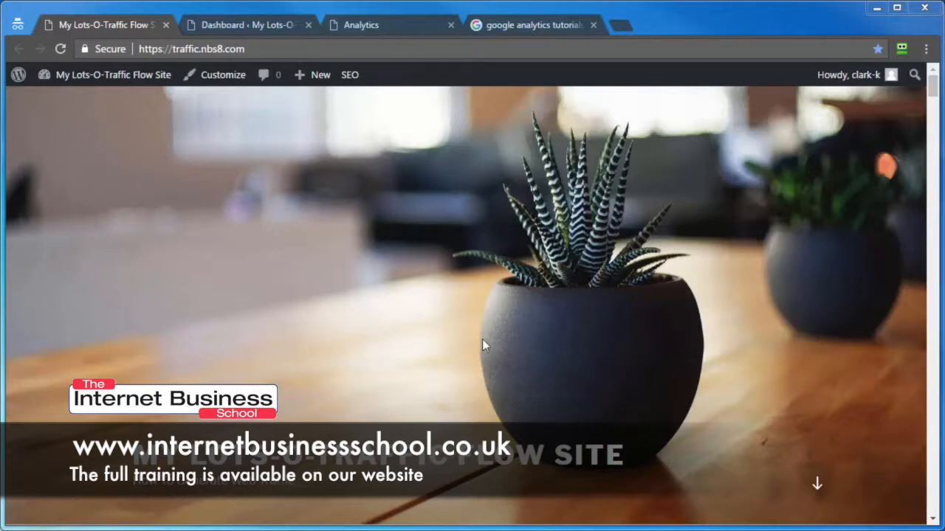
left_click(379, 21)
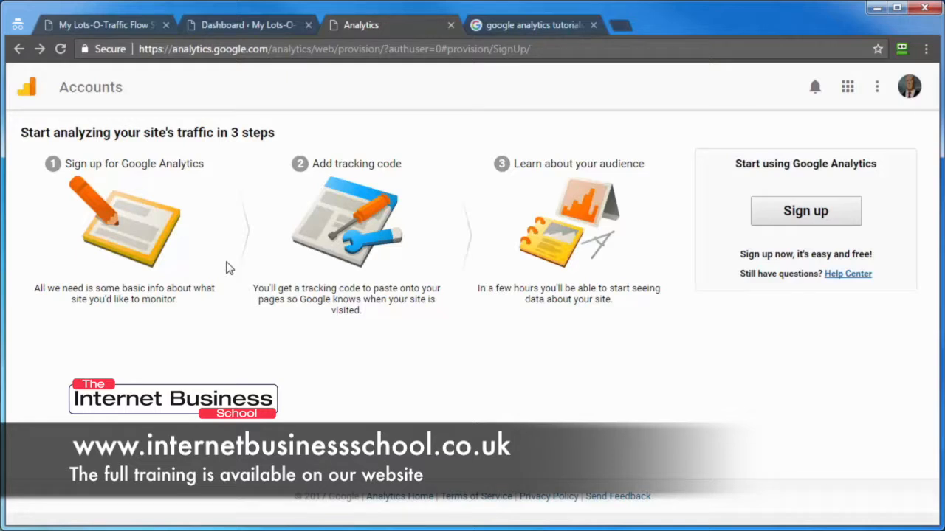
left_click(803, 220)
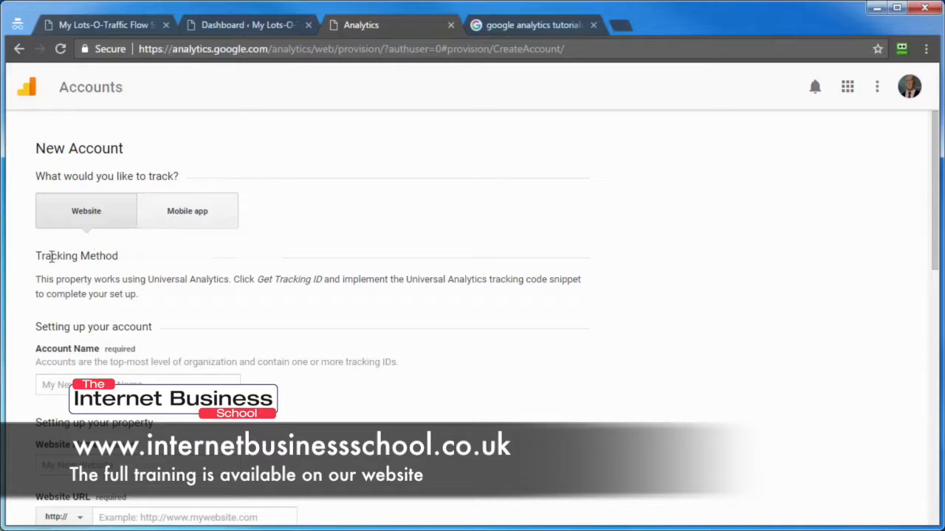
scroll(51, 293, "down", 2)
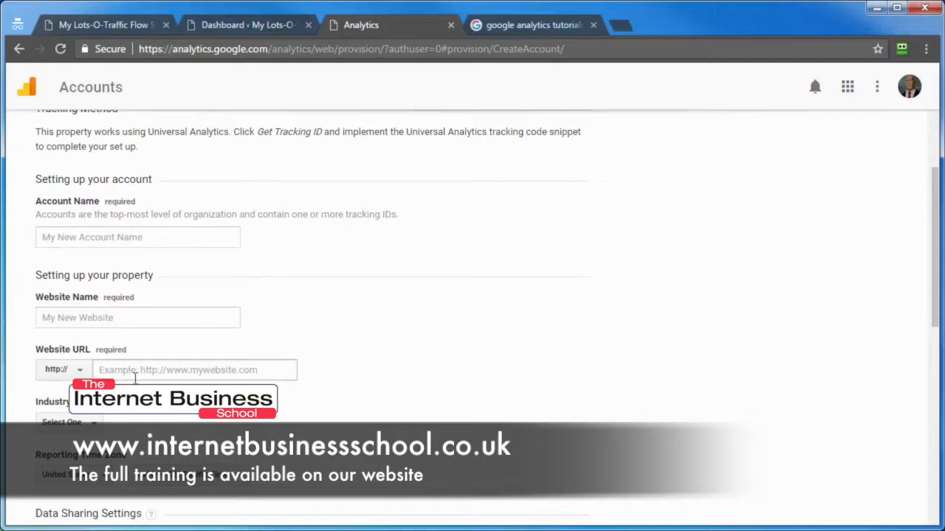
left_click(80, 371)
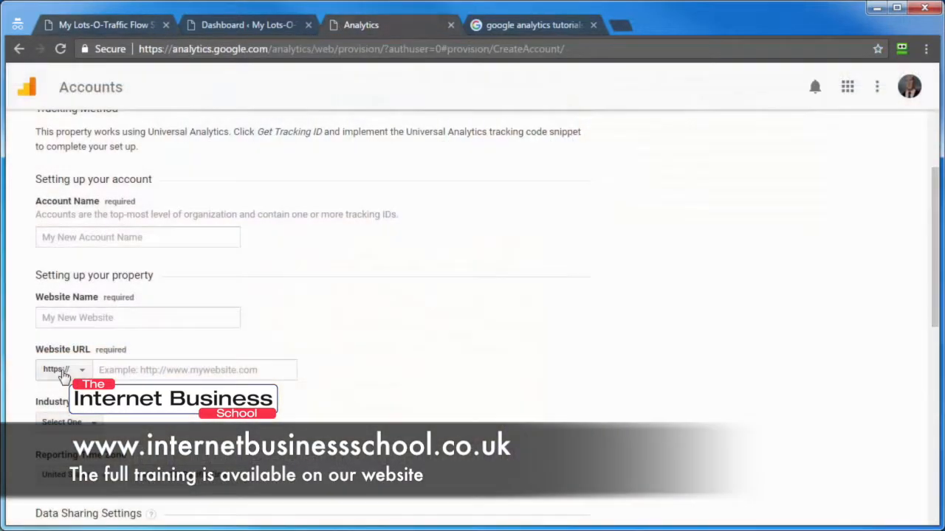
left_click(130, 372)
Enter traffic.nbs8 as account and website name, traffic.nbs8.com as URL, and Pets and Animals as industry category
scroll(103, 473, "down", 5)
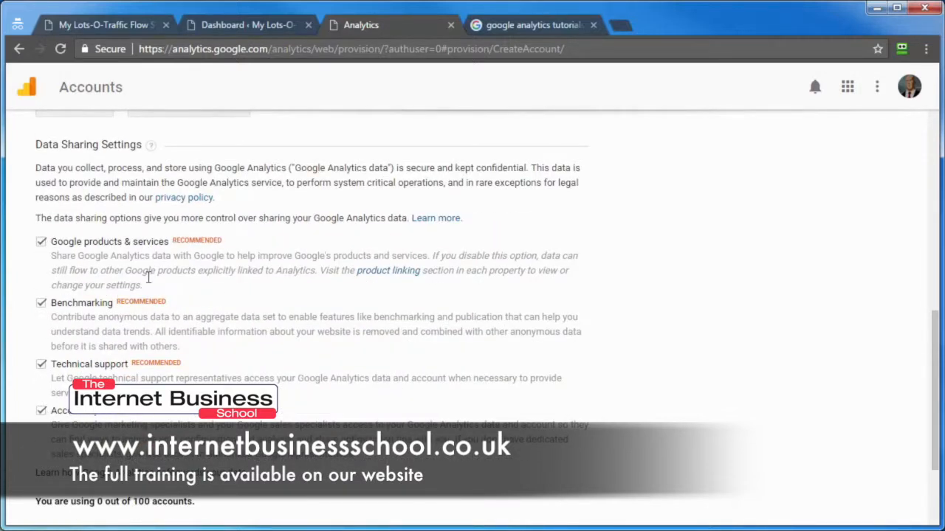
scroll(69, 255, "down", 2)
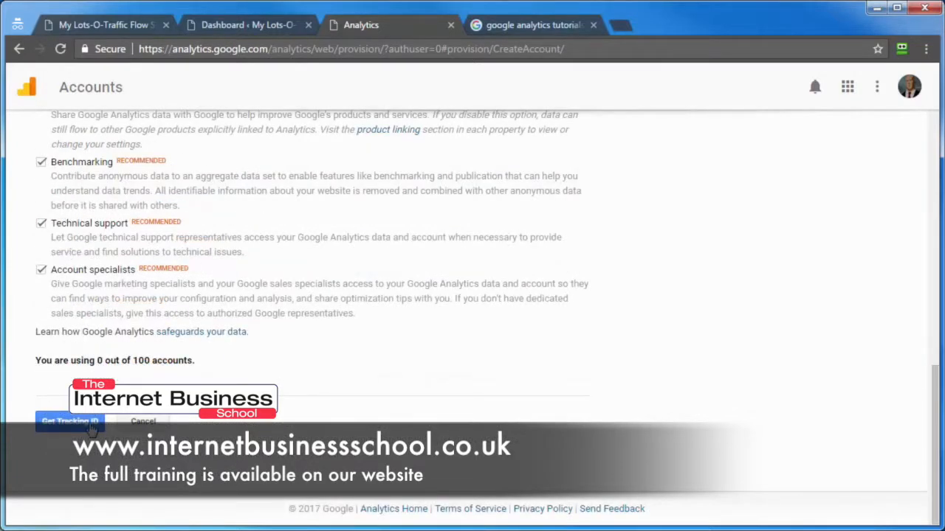
scroll(290, 417, "up", 6)
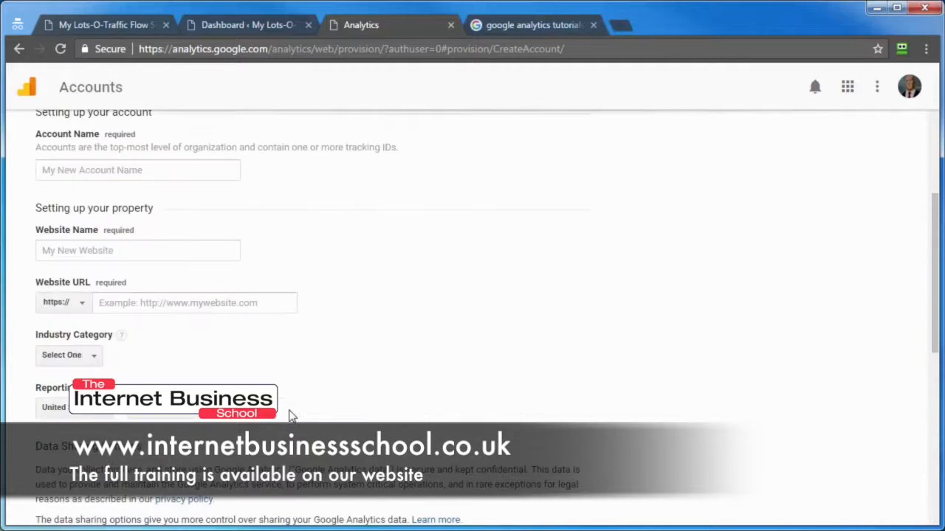
scroll(290, 416, "up", 2)
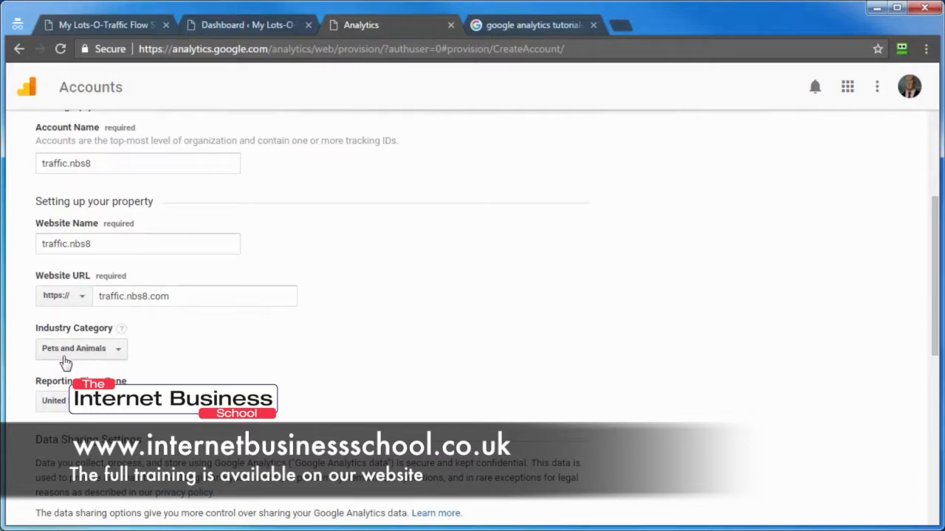
Examine the available industry categories and the reporting time zone options in the new account form
left_click(98, 359)
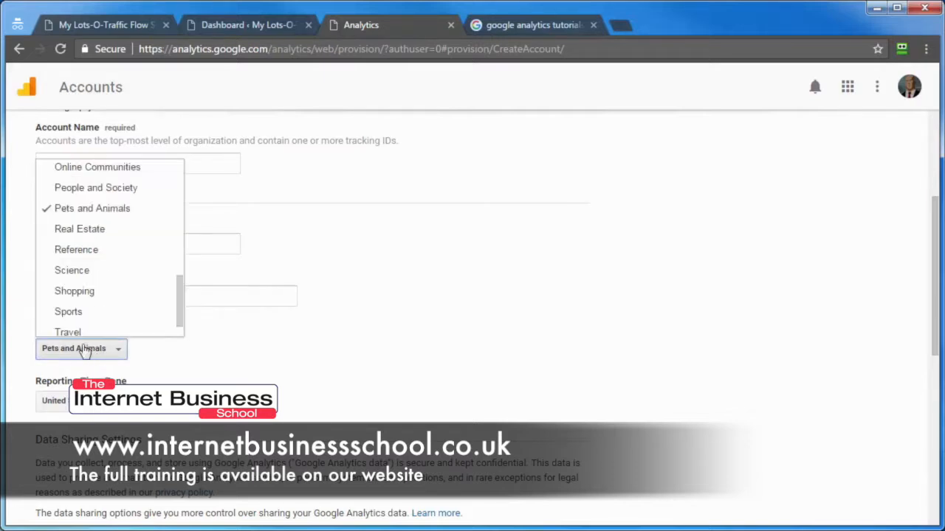
scroll(86, 281, "up", 4)
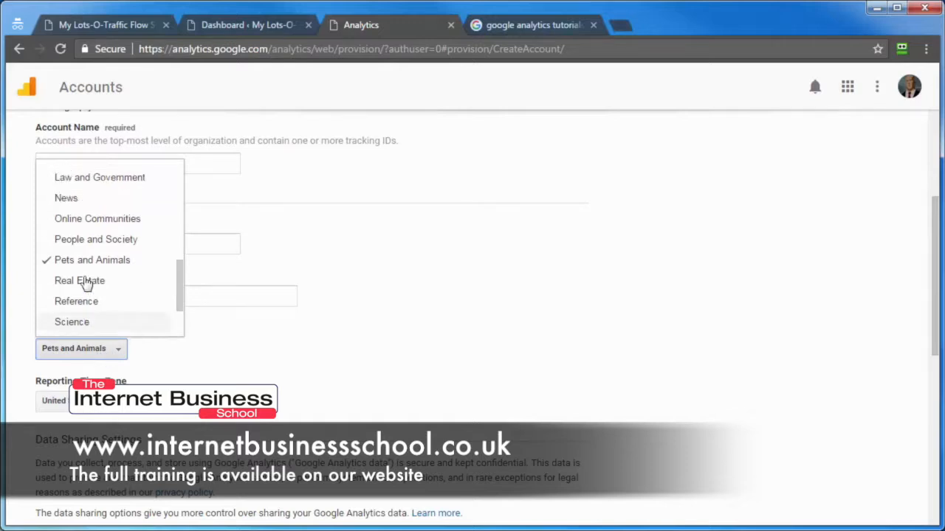
scroll(86, 281, "down", 4)
scroll(85, 283, "down", 1)
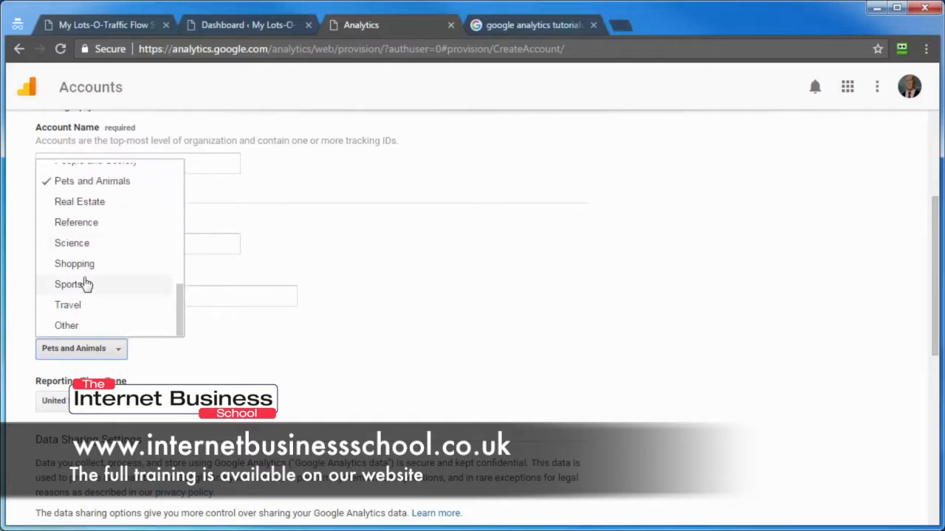
left_click(28, 415)
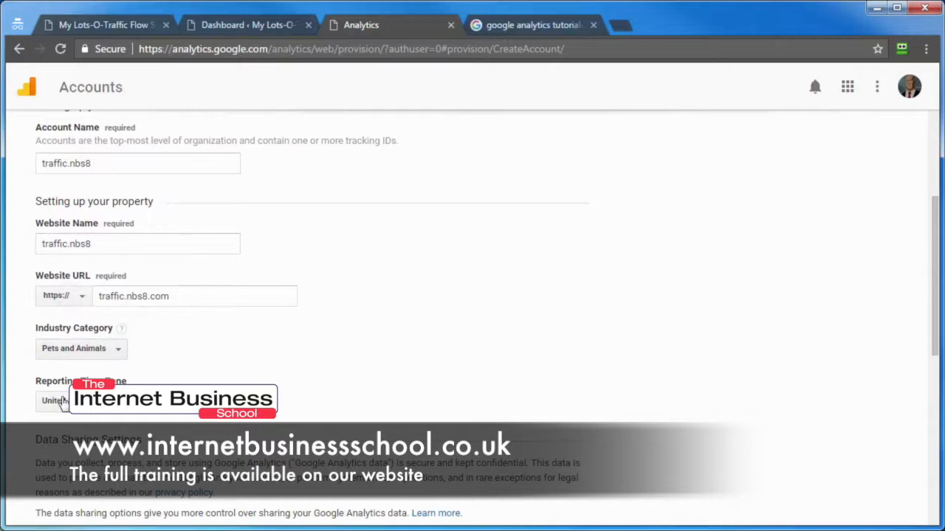
left_click(184, 401)
left_click(185, 402)
left_click(99, 413)
left_click(99, 414)
Request the tracking ID with all data sharing options kept, and accept the United States terms of service agreement
scroll(392, 382, "down", 5)
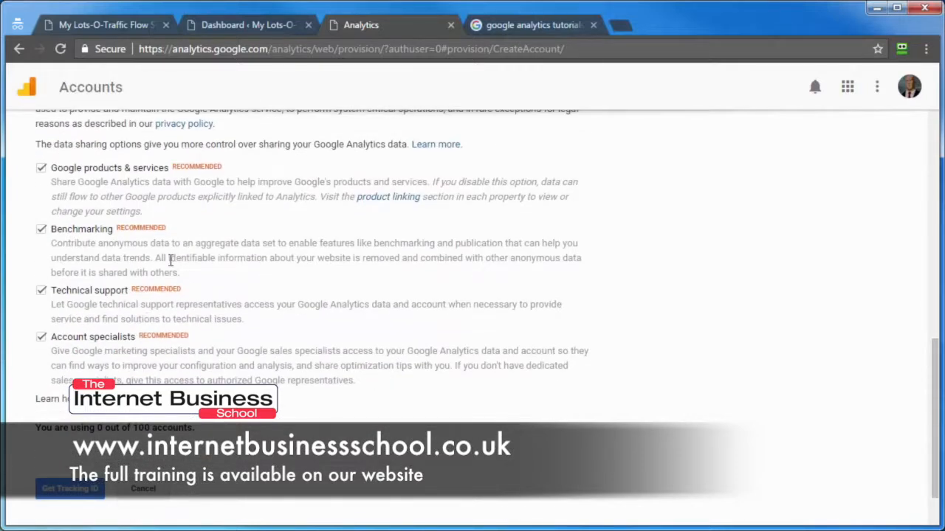
left_click(63, 491)
left_click_drag(695, 211, 691, 383)
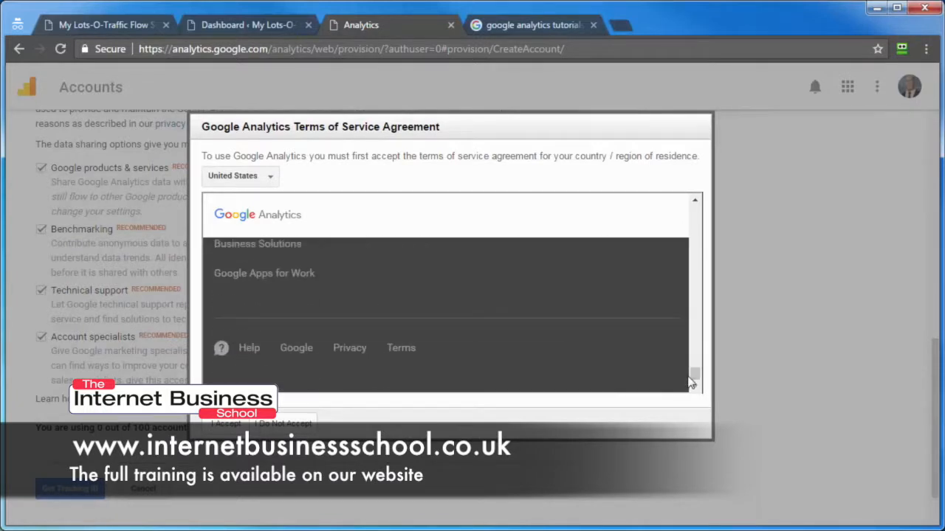
scroll(505, 362, "up", 3)
scroll(502, 355, "up", 2)
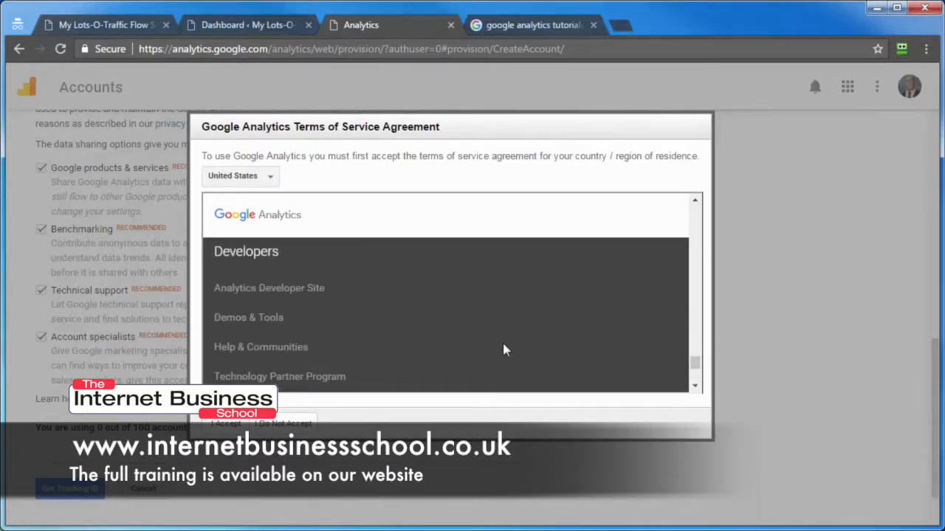
left_click(226, 426)
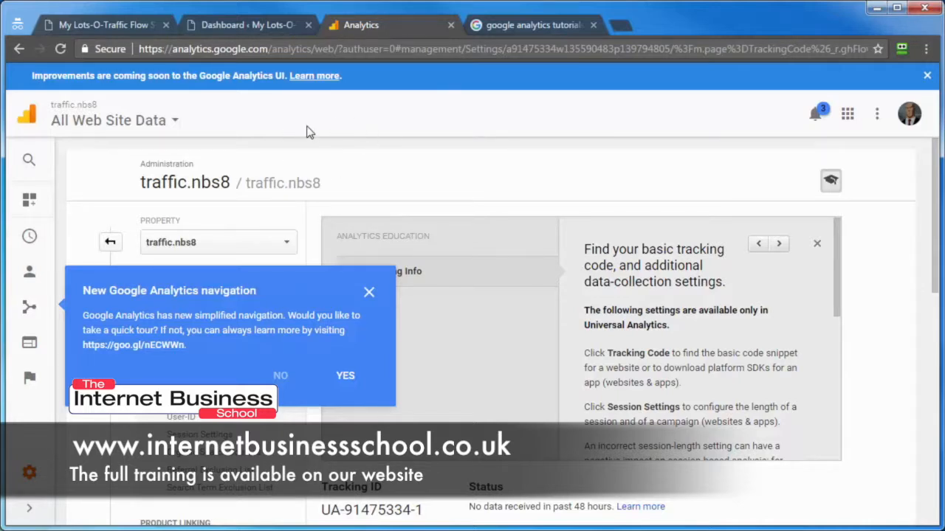
Switch to the WordPress dashboard and search the new plugins for "google analytics"
left_click(231, 26)
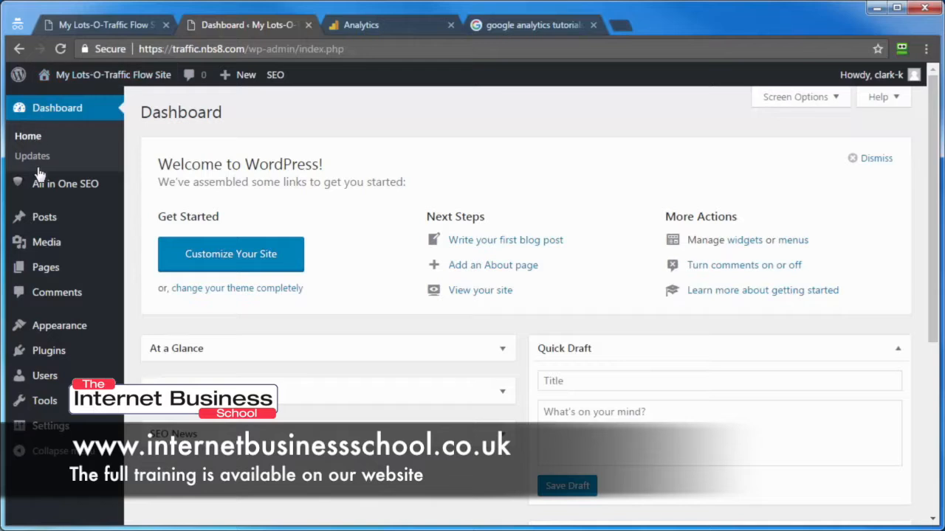
mouse_move(74, 335)
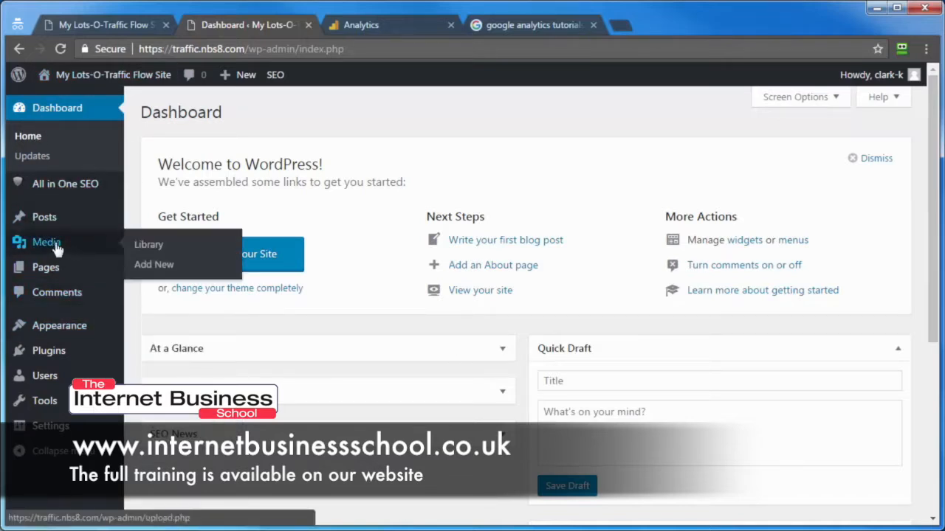
mouse_move(51, 353)
left_click(155, 373)
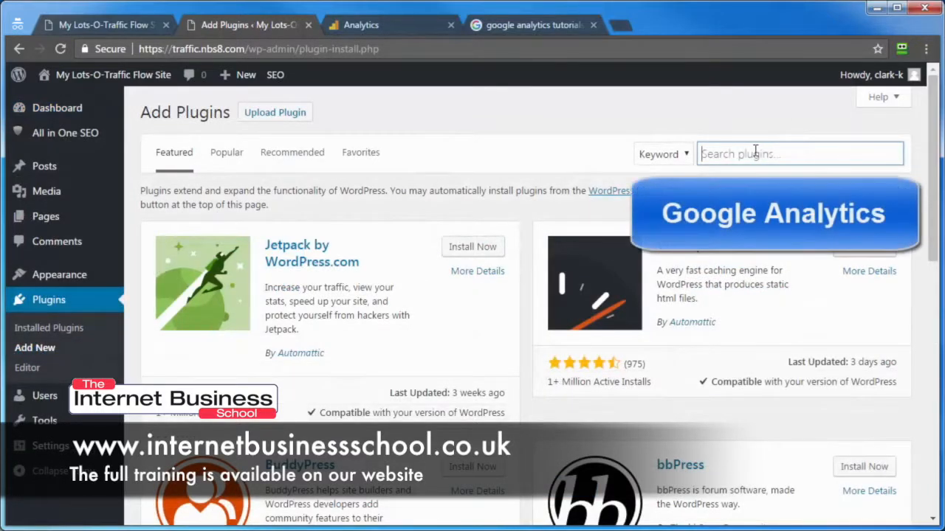
type("google analytics")
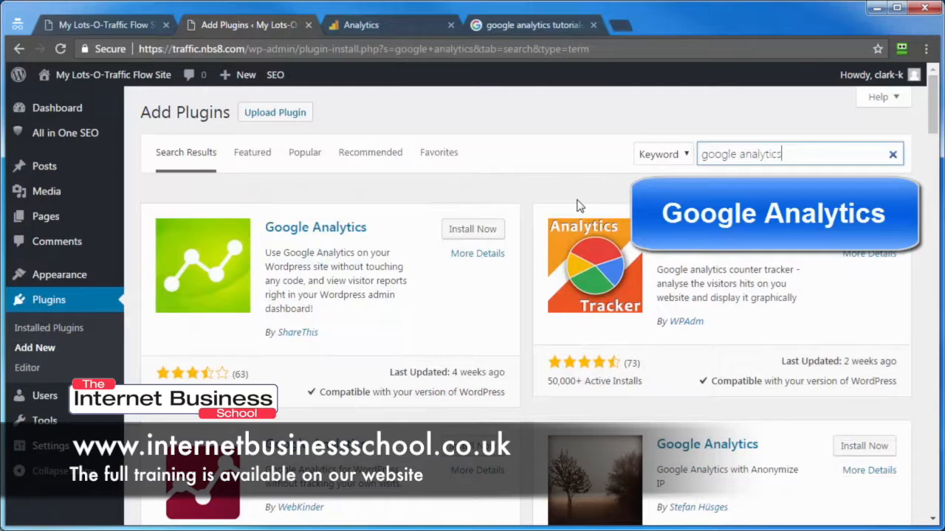
Install and activate the Google Analytics by MonsterInsights plugin from the search results
scroll(559, 301, "down", 9)
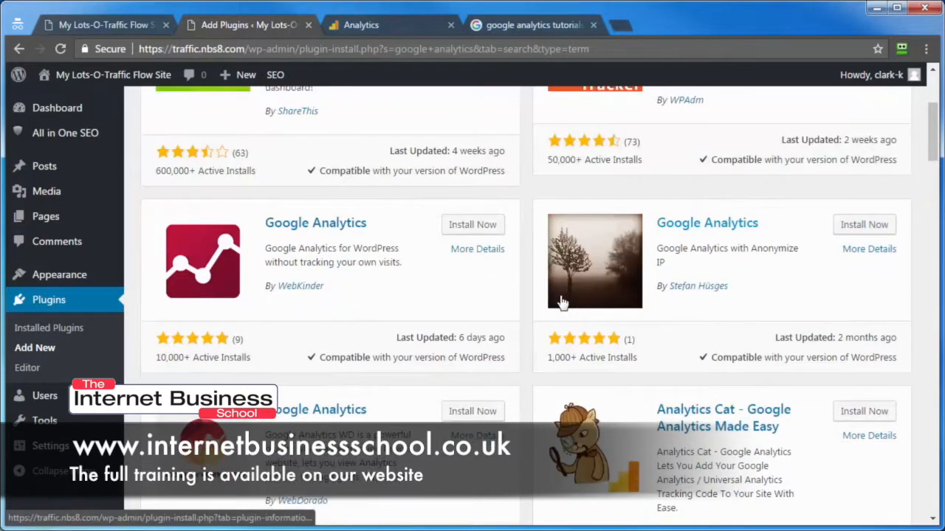
scroll(475, 308, "down", 9)
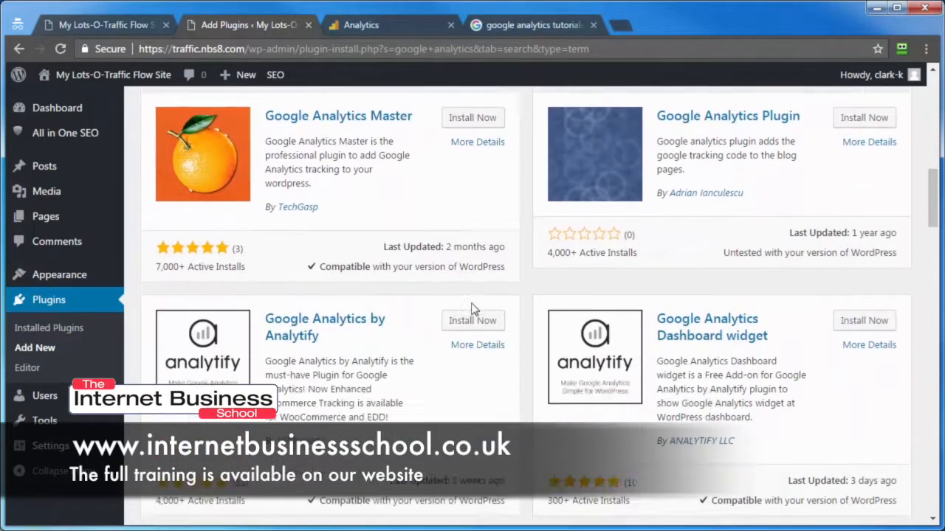
scroll(472, 307, "down", 6)
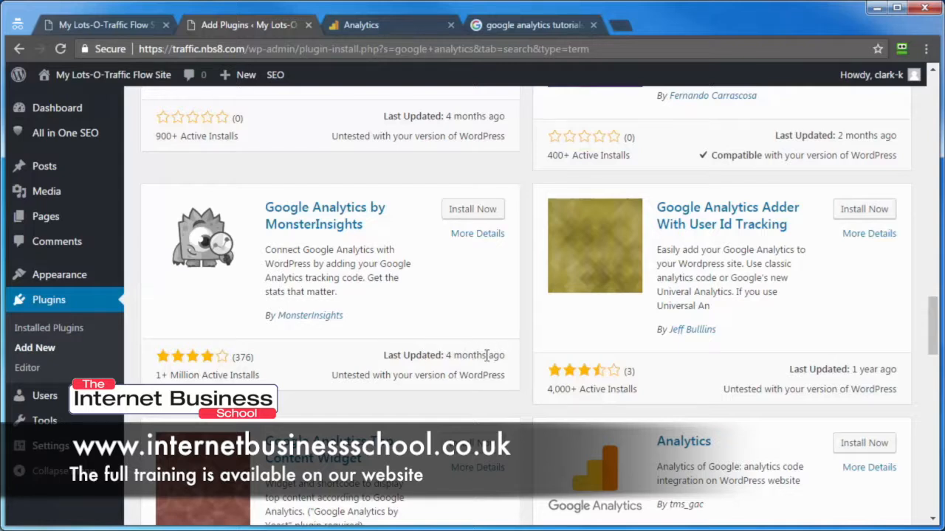
left_click(473, 210)
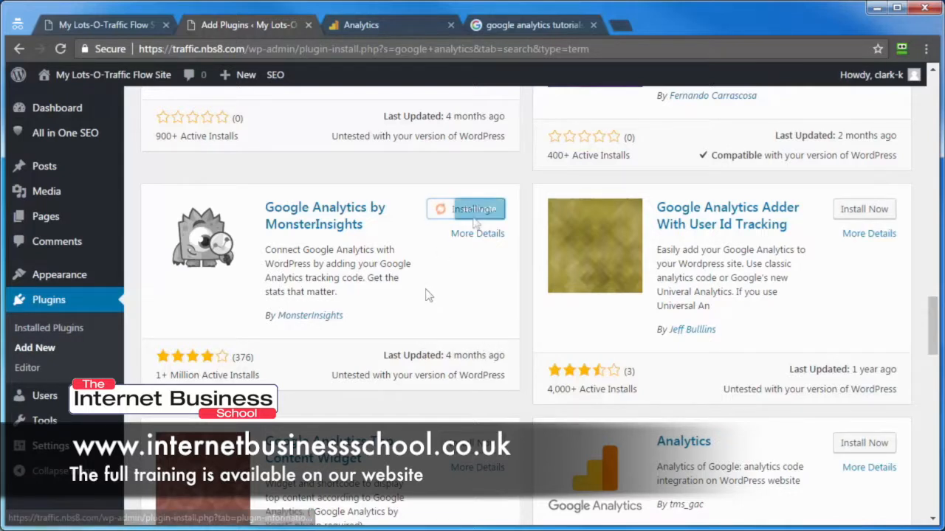
left_click(476, 210)
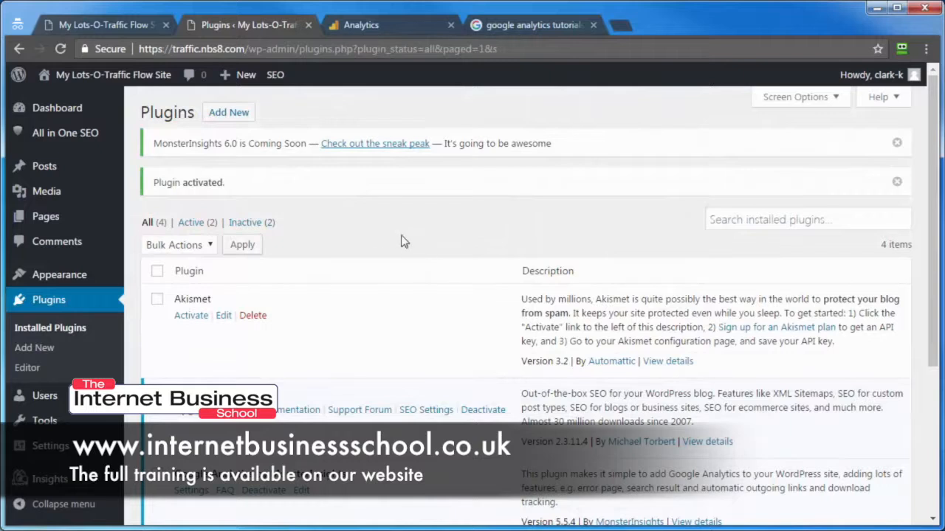
Open the MonsterInsights plugin's settings and authenticate with the Google account, allowing MonsterInsights Free to view the Google Analytics data
scroll(373, 245, "down", 3)
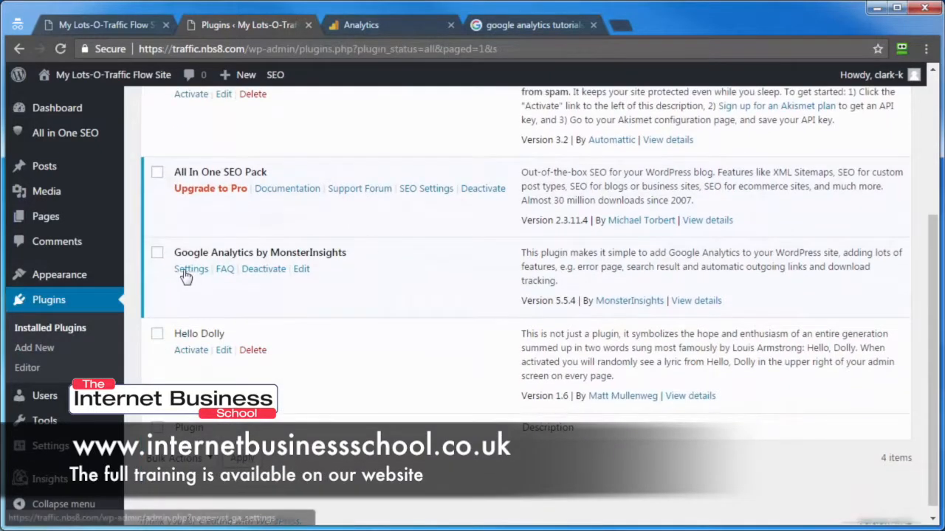
left_click(191, 270)
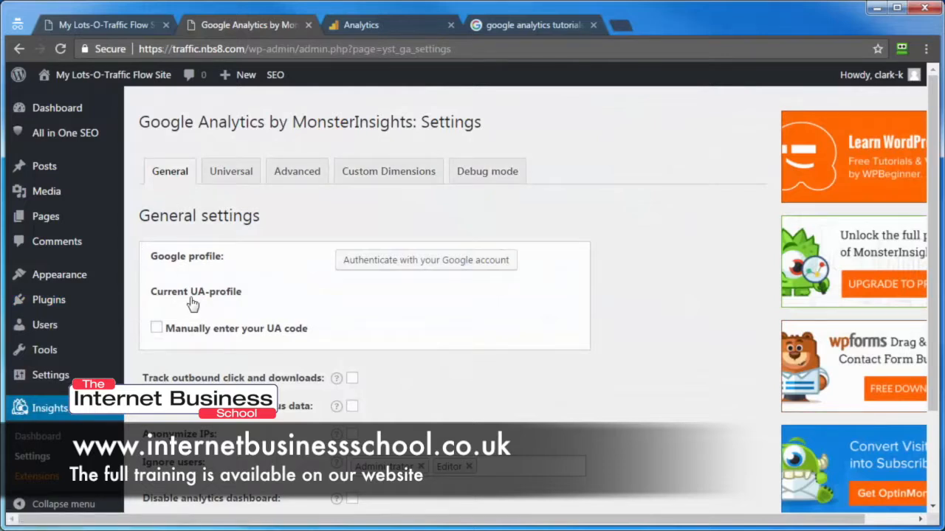
scroll(270, 289, "down", 2)
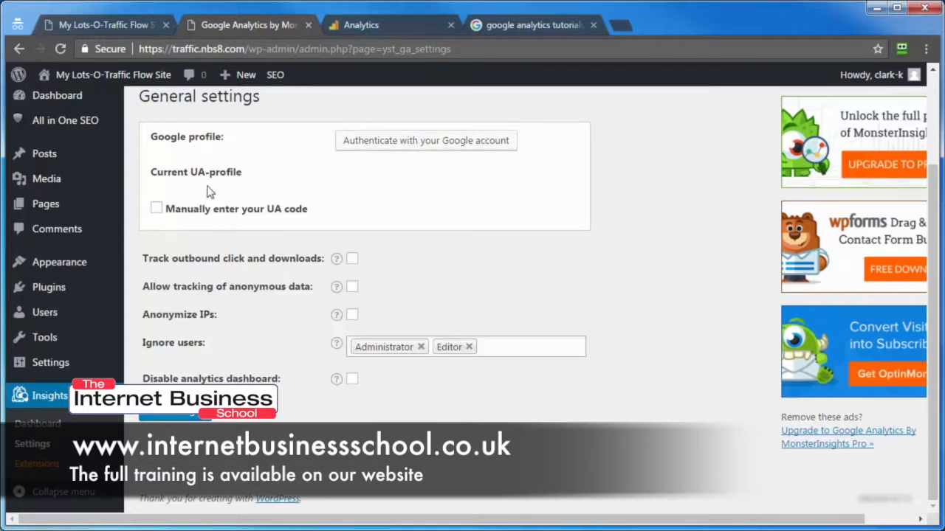
left_click(360, 147)
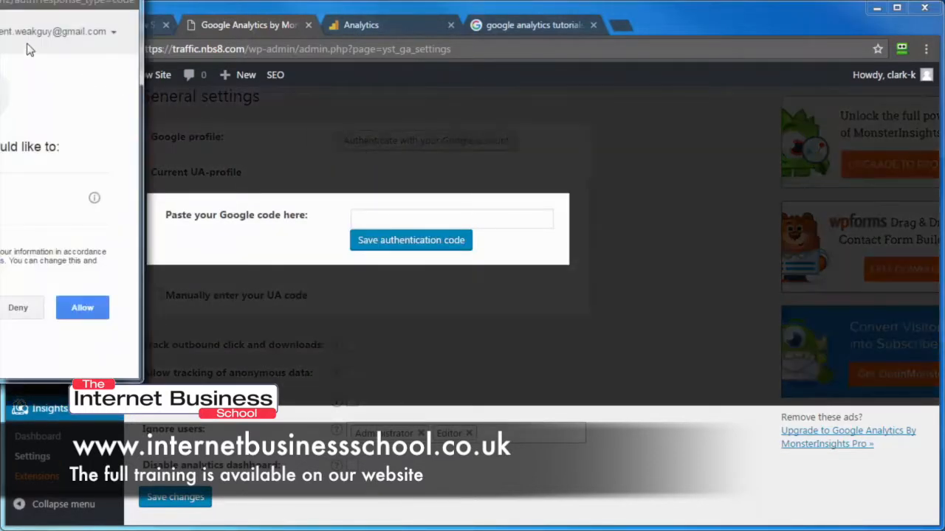
left_click_drag(2, 2, 302, 73)
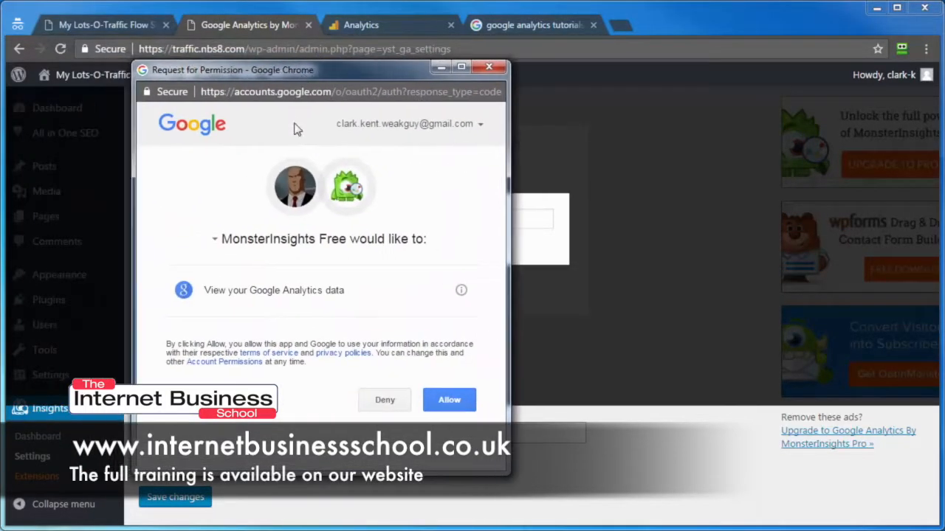
left_click(449, 400)
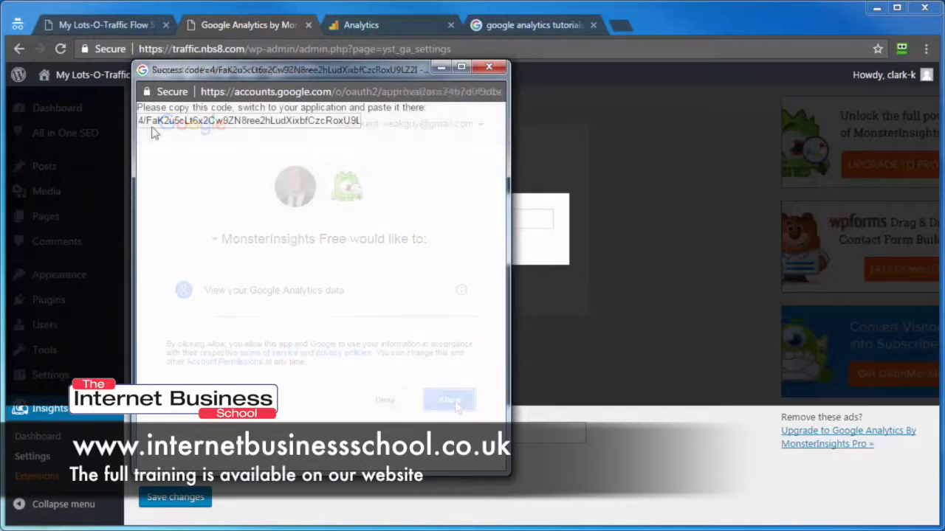
Copy the Google authorization code, close its window, paste the code into the plugin's Google code field, and save the authentication code
triple_click(152, 121)
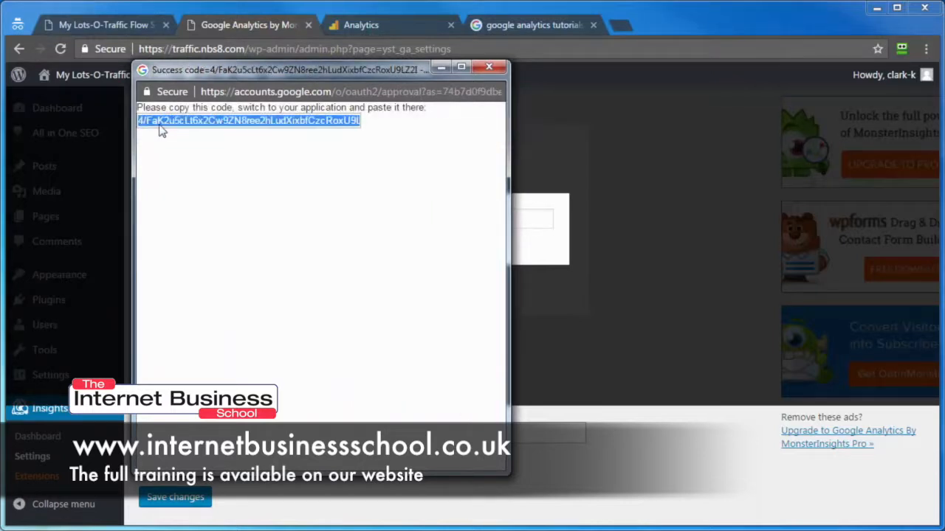
right_click(219, 126)
left_click(244, 131)
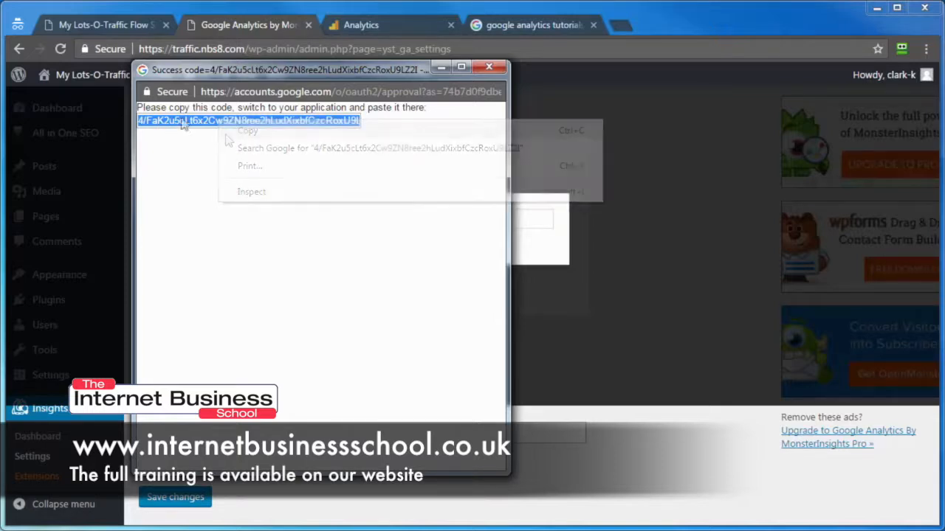
left_click(489, 67)
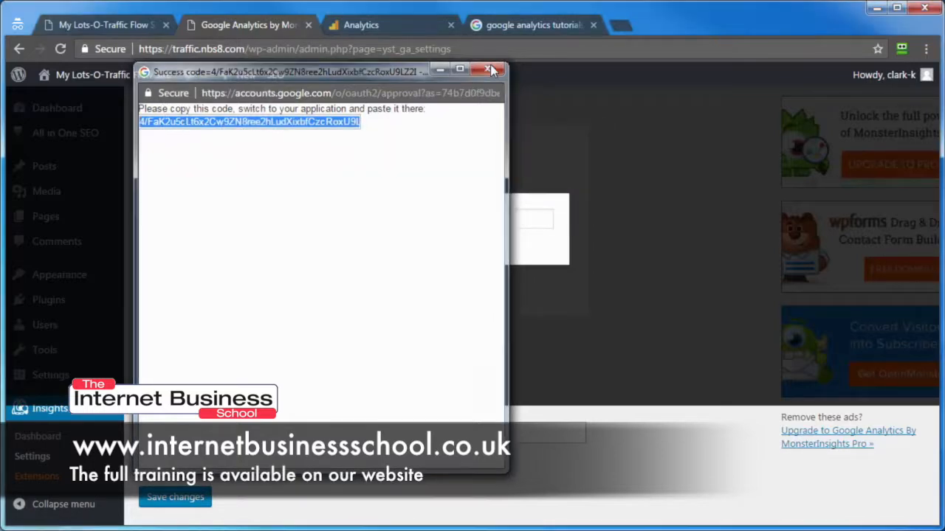
left_click(388, 214)
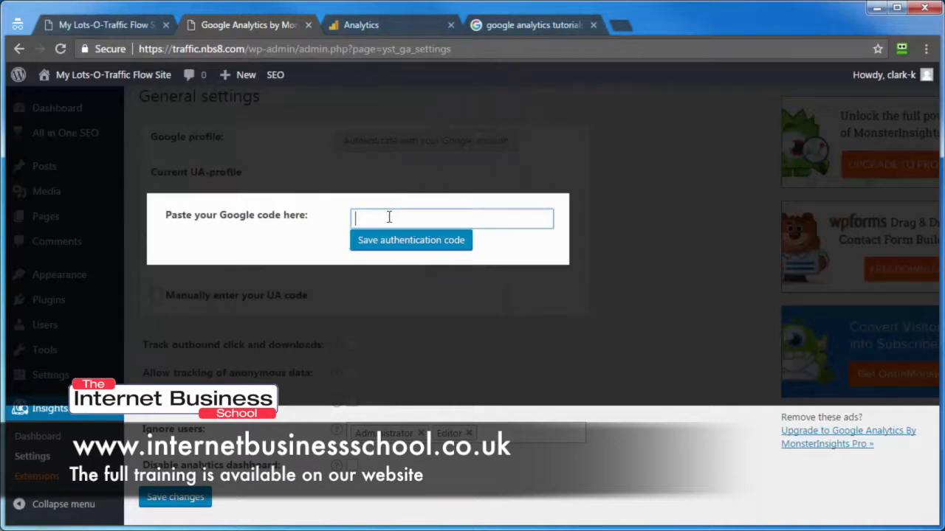
right_click(388, 215)
left_click(426, 307)
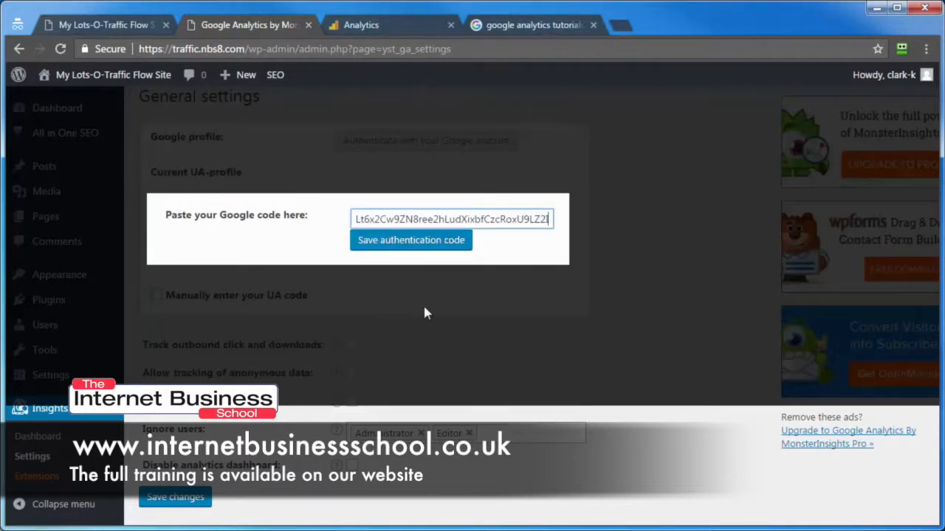
left_click(418, 242)
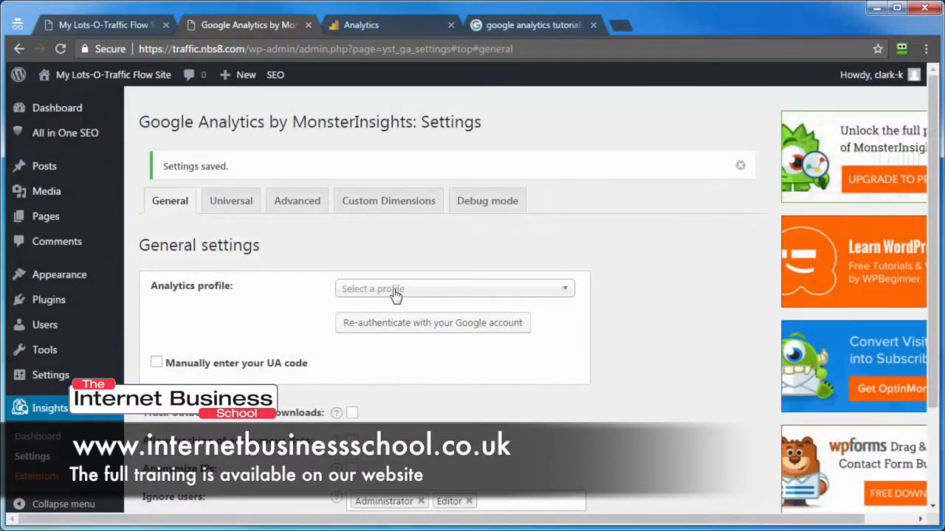
Select All Web Site Data under traffic.nbs8 as the plugin's Analytics profile
left_click(383, 296)
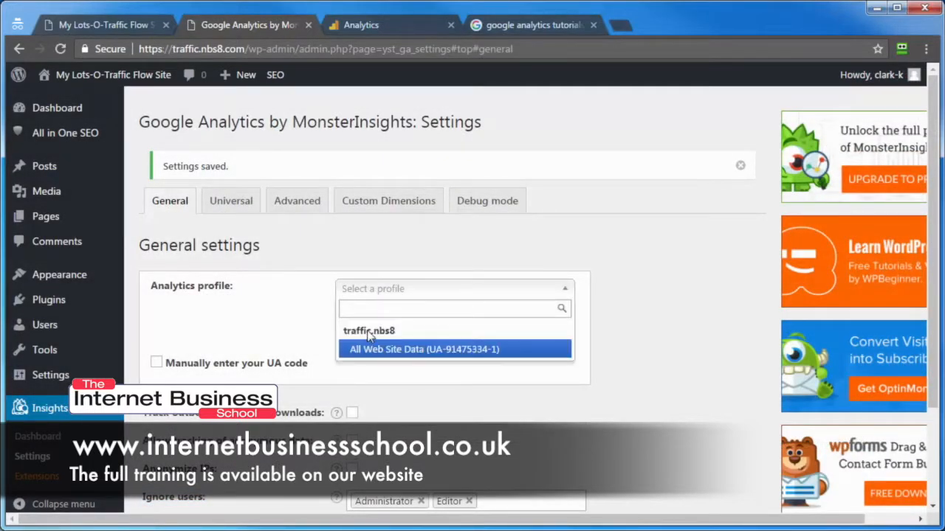
left_click(395, 353)
Enable outbound click and download tracking, anonymous data tracking and Anonymize IPs in the general settings, and save the changes
scroll(228, 251, "down", 1)
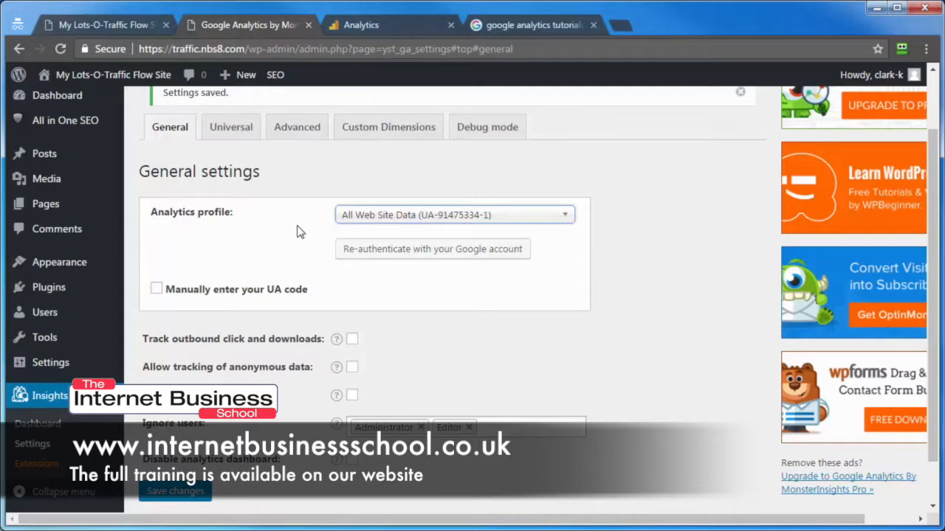
scroll(288, 266, "down", 1)
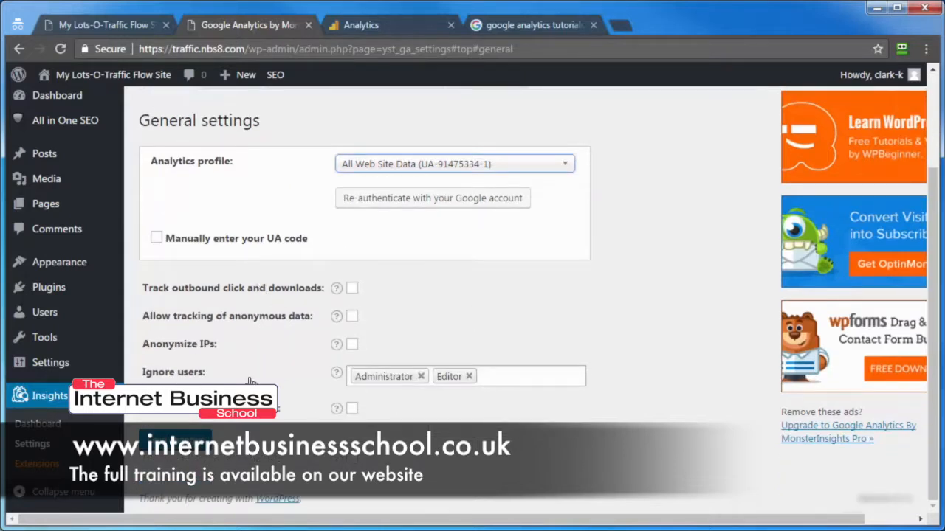
left_click(353, 289)
left_click(353, 289)
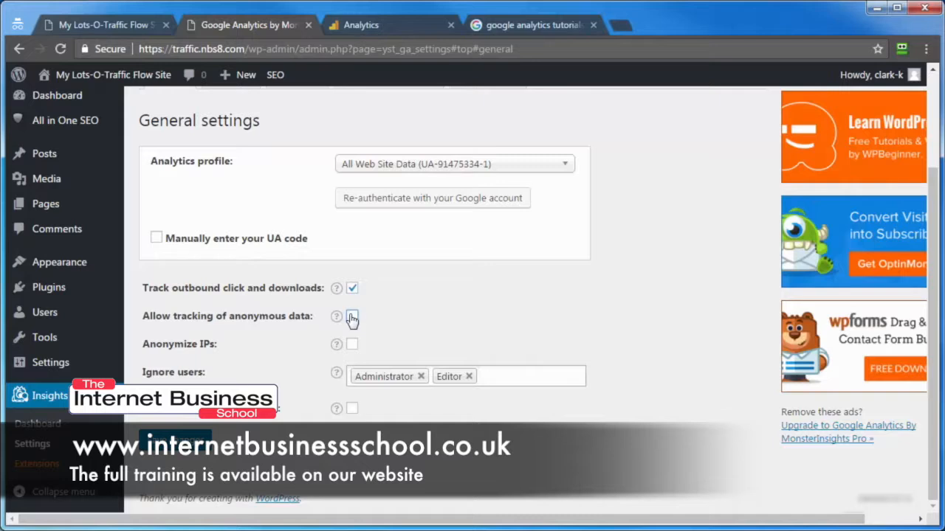
left_click(353, 317)
left_click(353, 346)
left_click(177, 440)
Review the saved tracking options and their help notes, and switch to the Google search results for "google analytics tutorials"
mouse_move(338, 416)
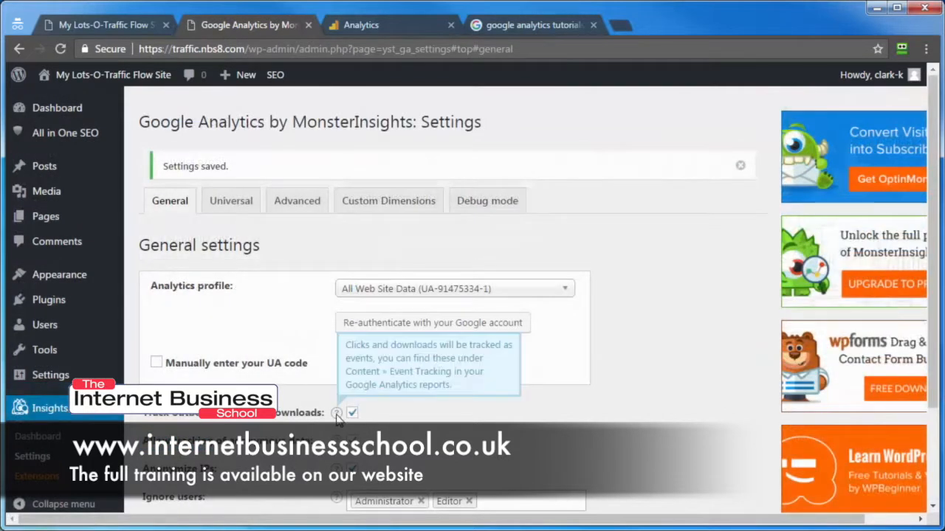
mouse_move(338, 447)
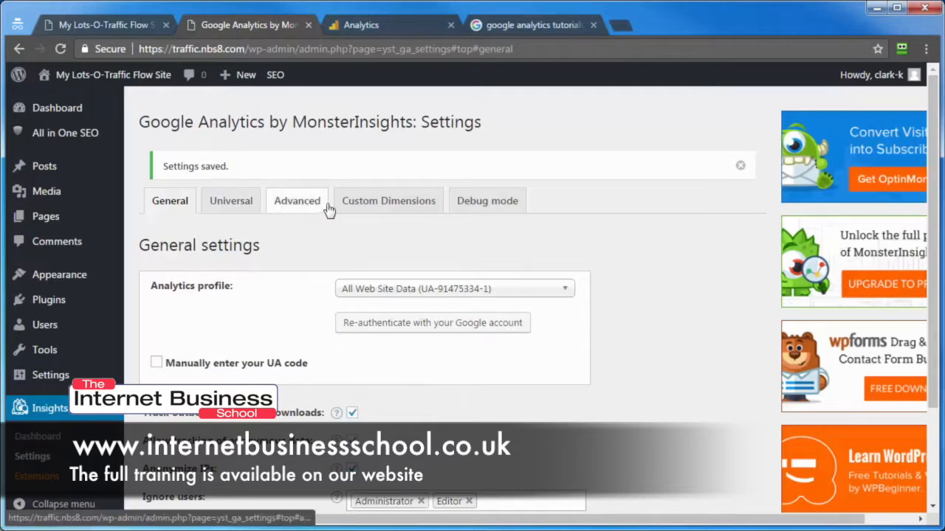
scroll(658, 245, "down", 2)
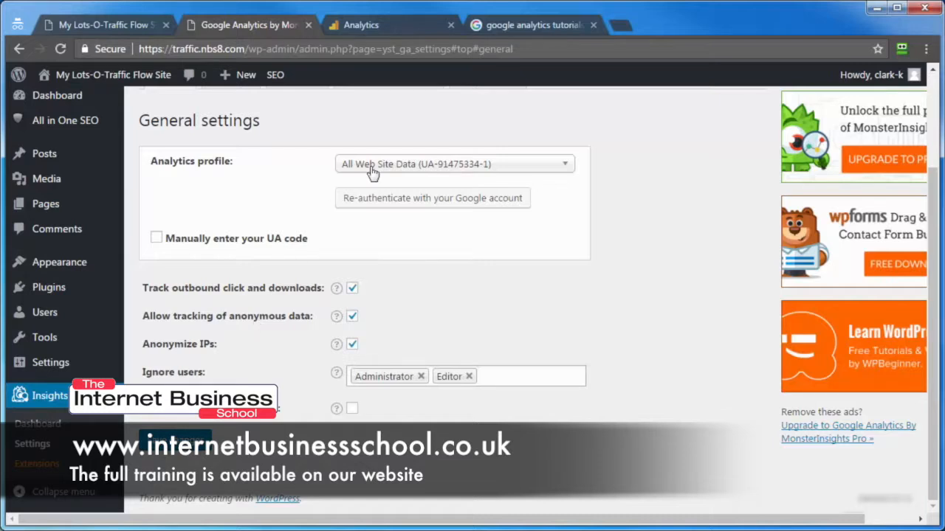
left_click(540, 23)
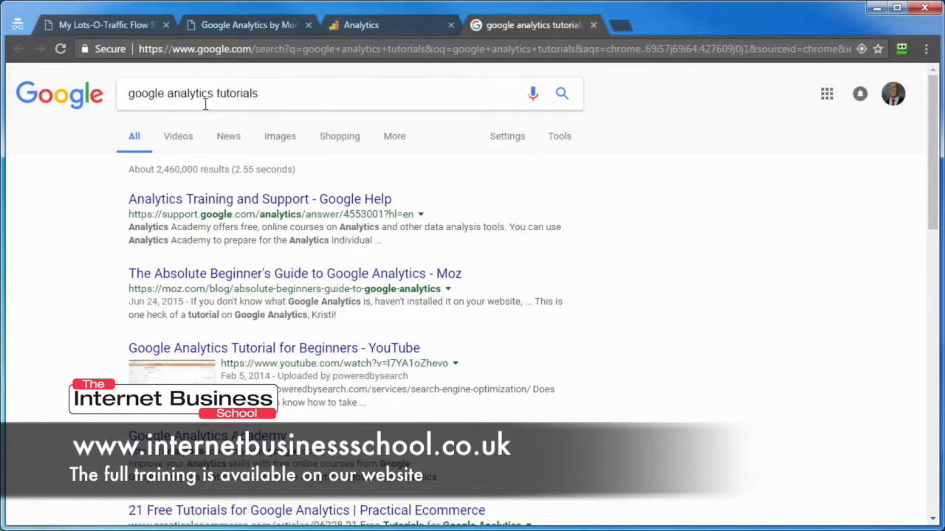